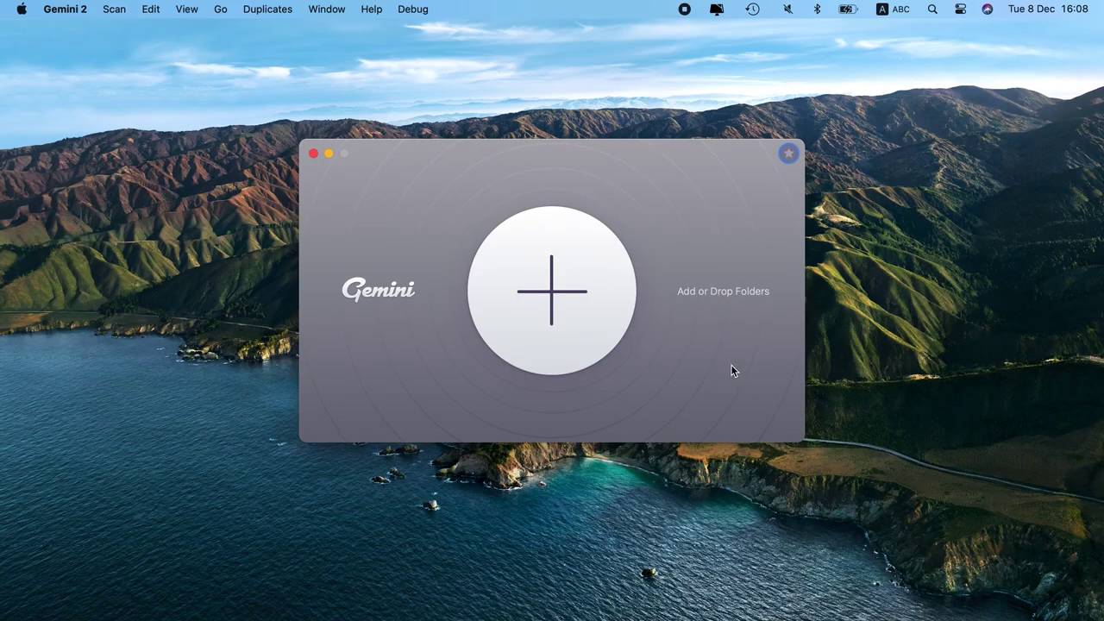
- Scan the Home folder for duplicates in Gemini 2
left_click(610, 328)
left_click(725, 387)
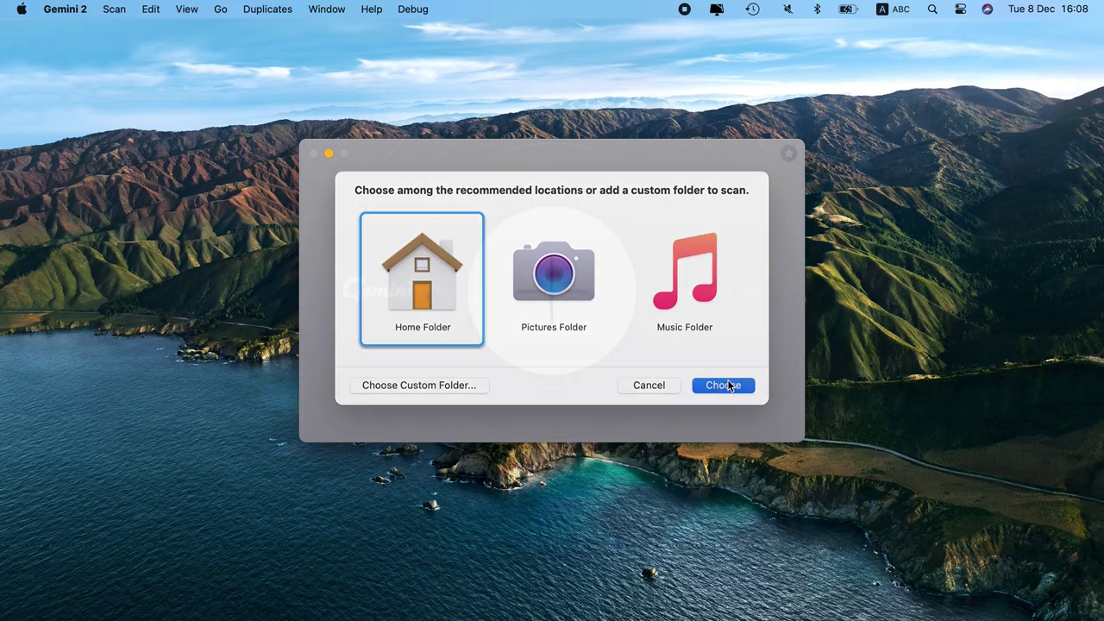
left_click(634, 331)
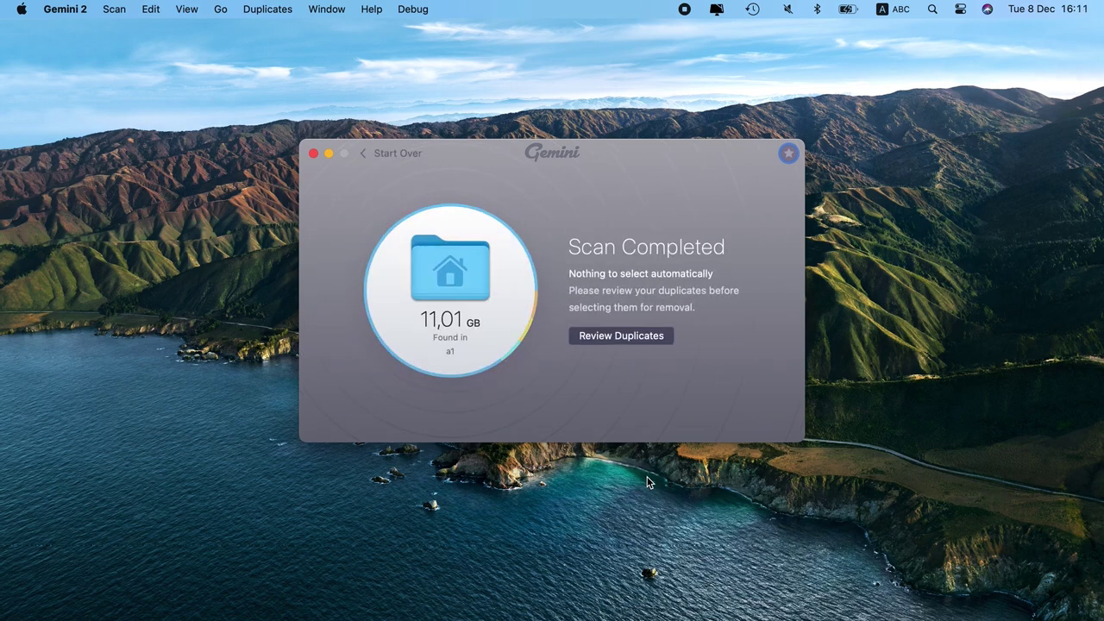
- Mark both copies of New Folder With Items and remove them, freeing 10,62 GB
left_click(620, 336)
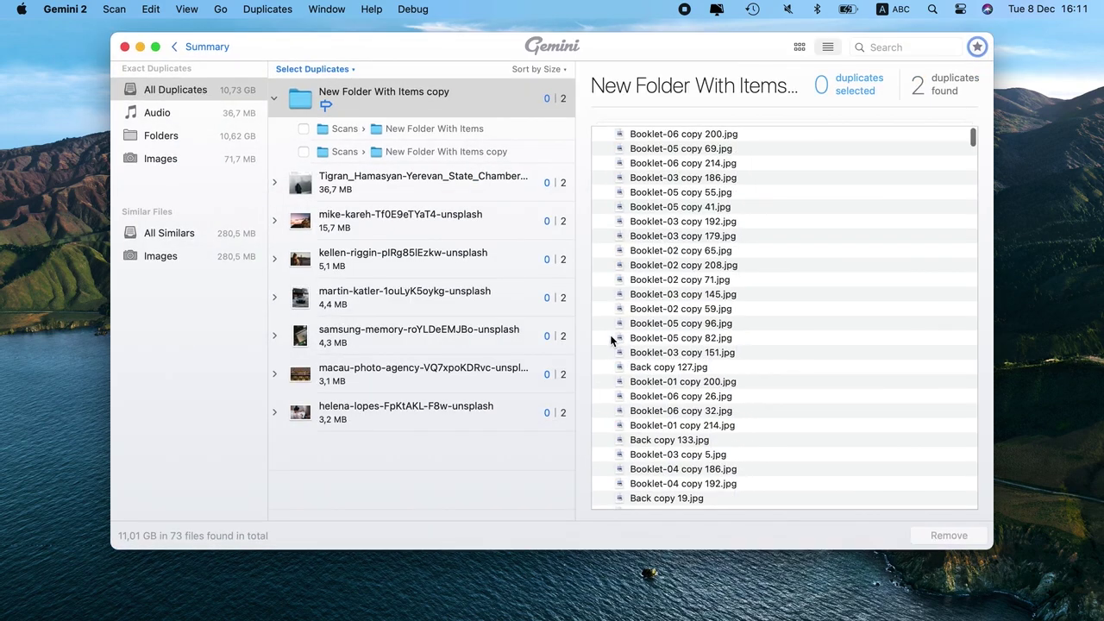
left_click(303, 129)
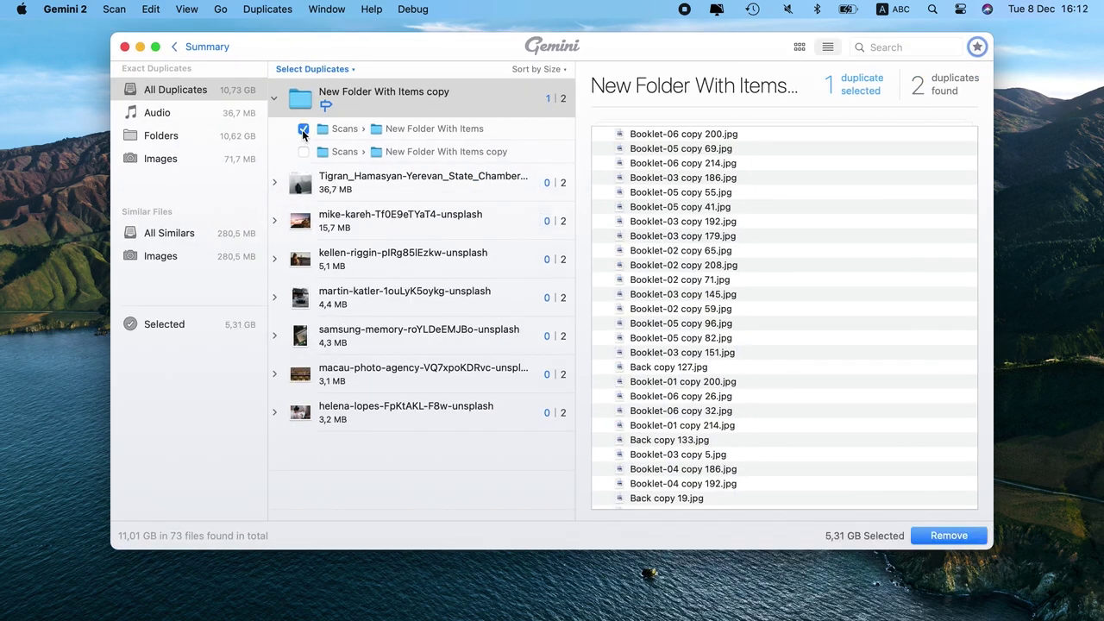
left_click(302, 152)
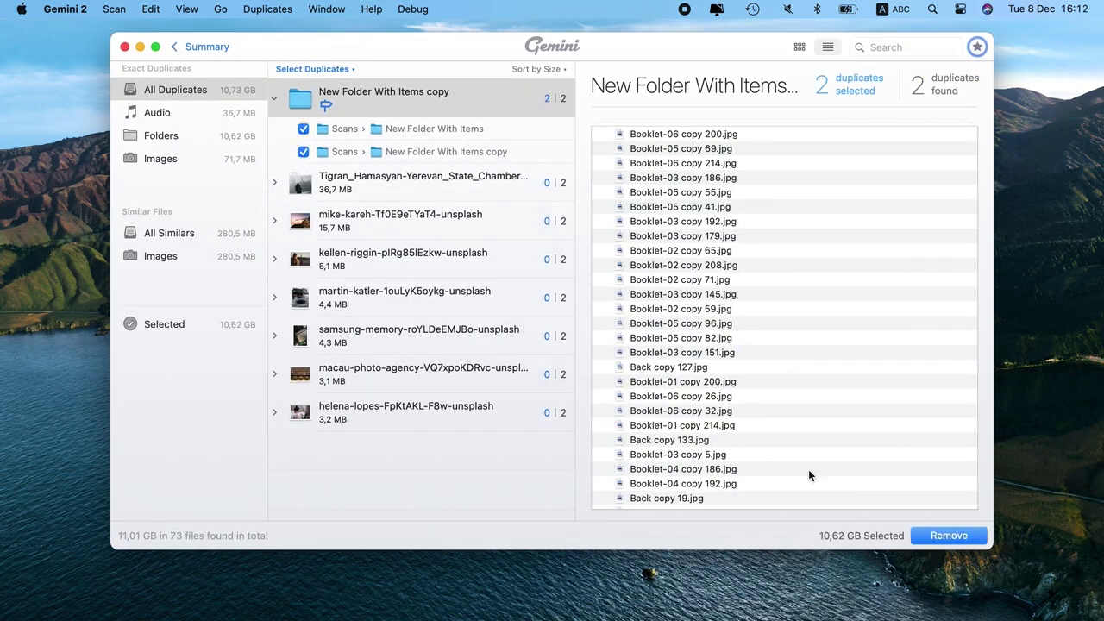
left_click(935, 530)
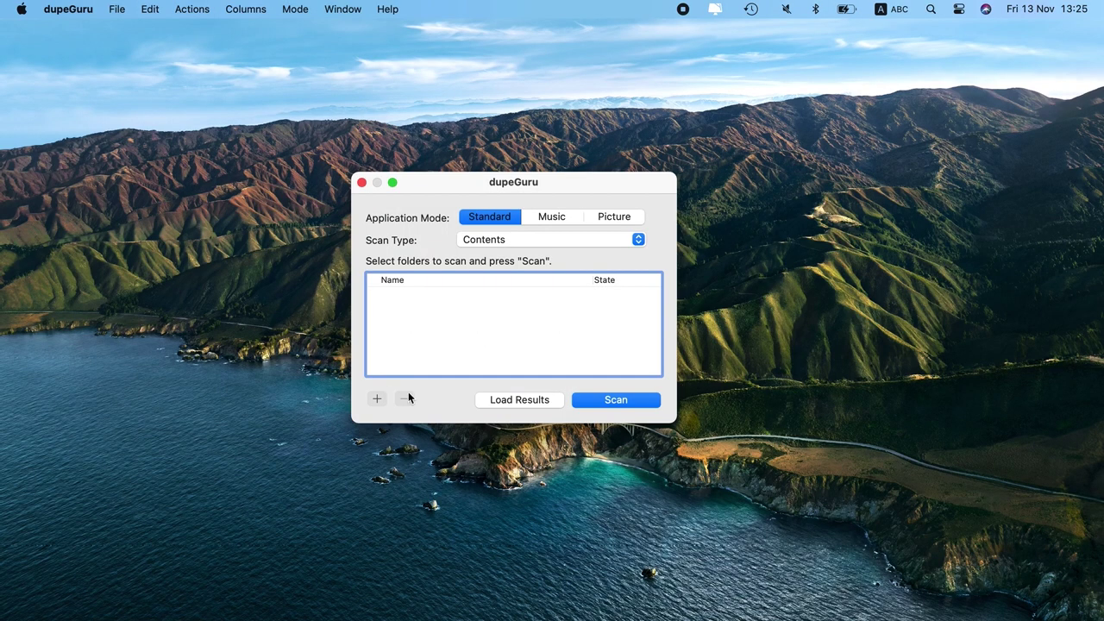
- Add the Documents/ViberDownloads folder to dupeGuru's scan list
left_click(377, 398)
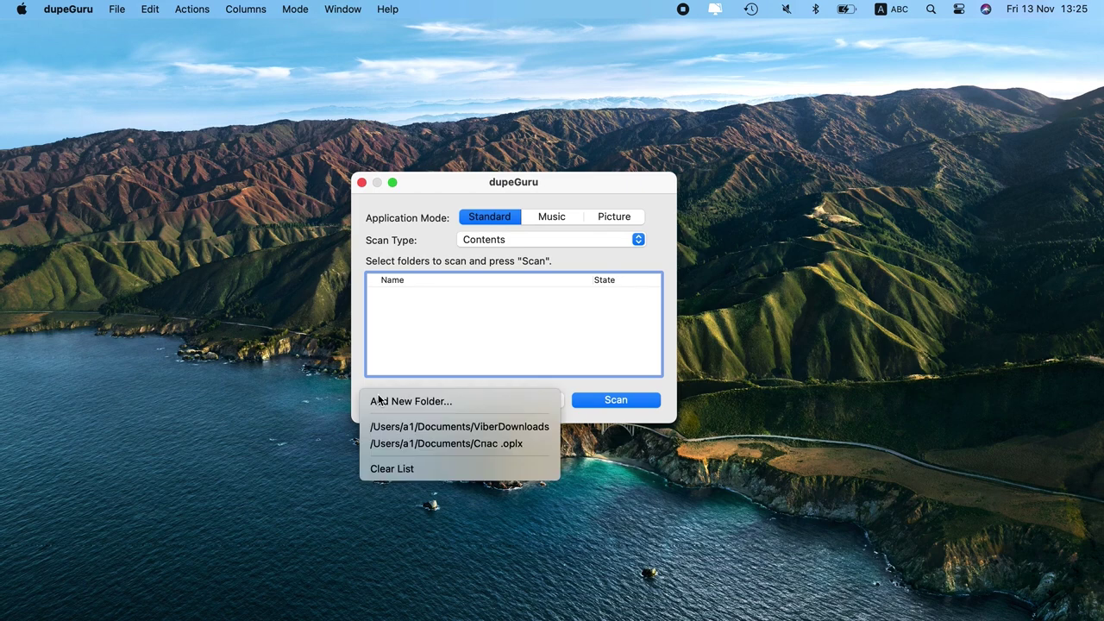
left_click(378, 400)
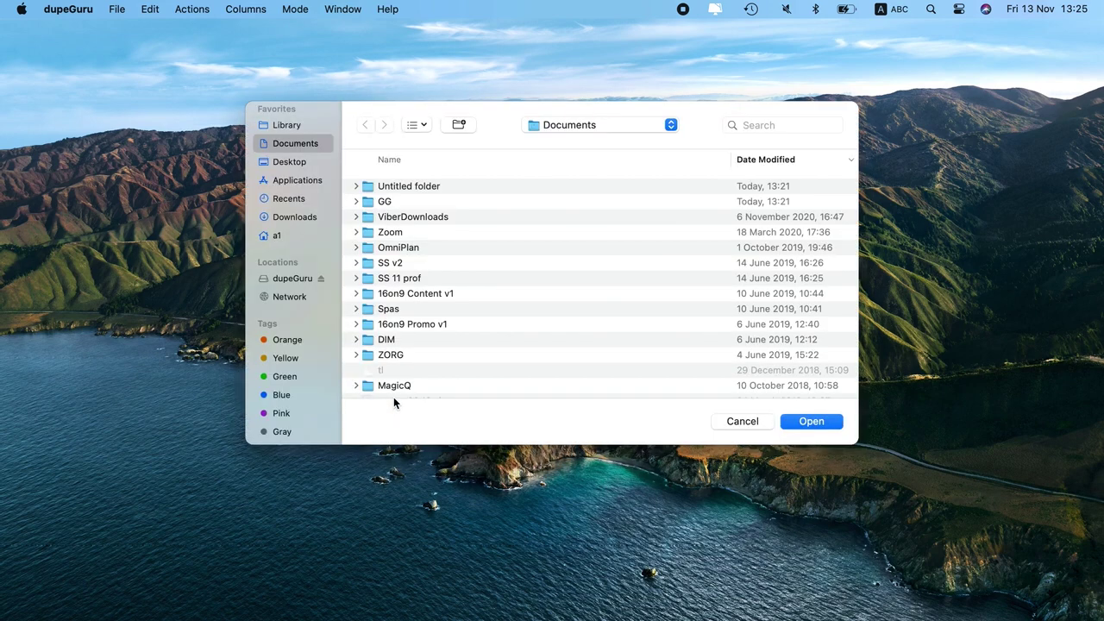
left_click(399, 221)
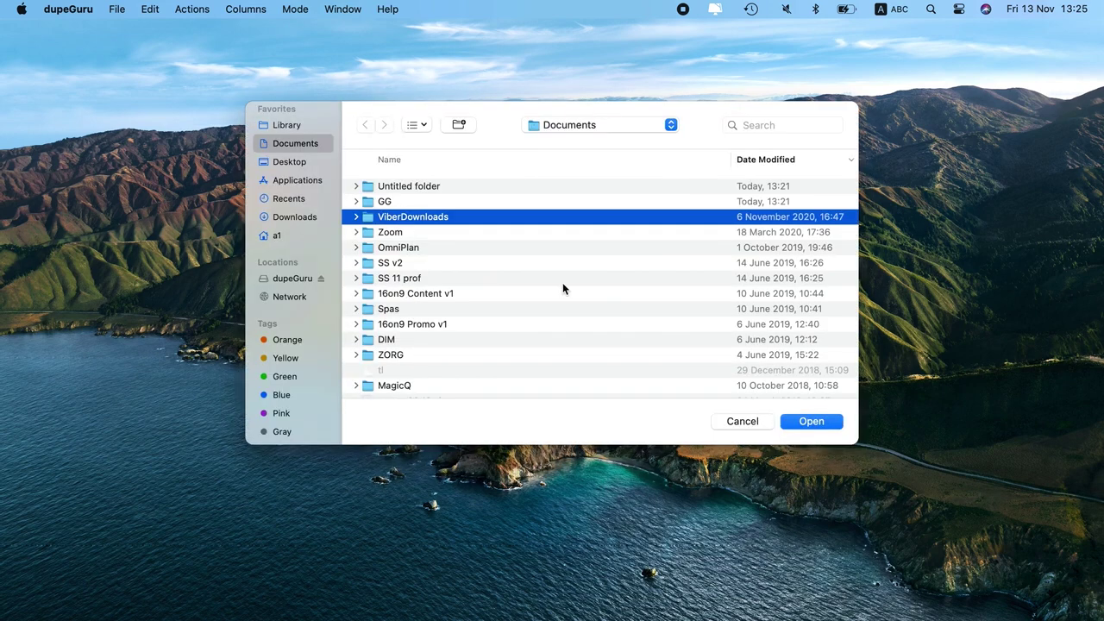
left_click(804, 421)
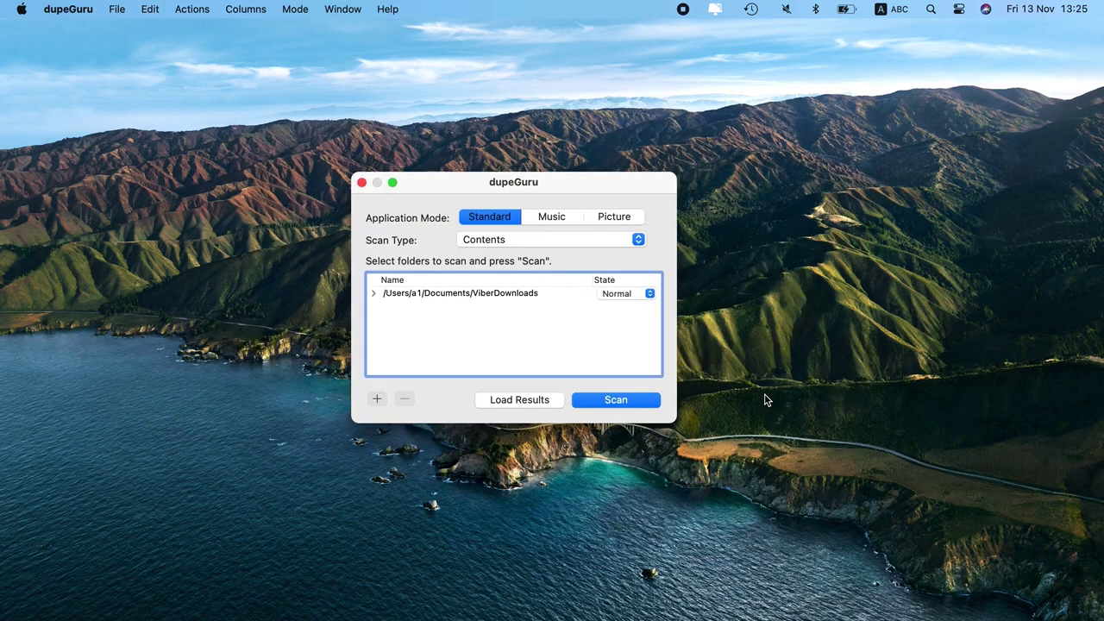
- Try Music and Picture modes, return to Standard mode, and start the scan
left_click(561, 223)
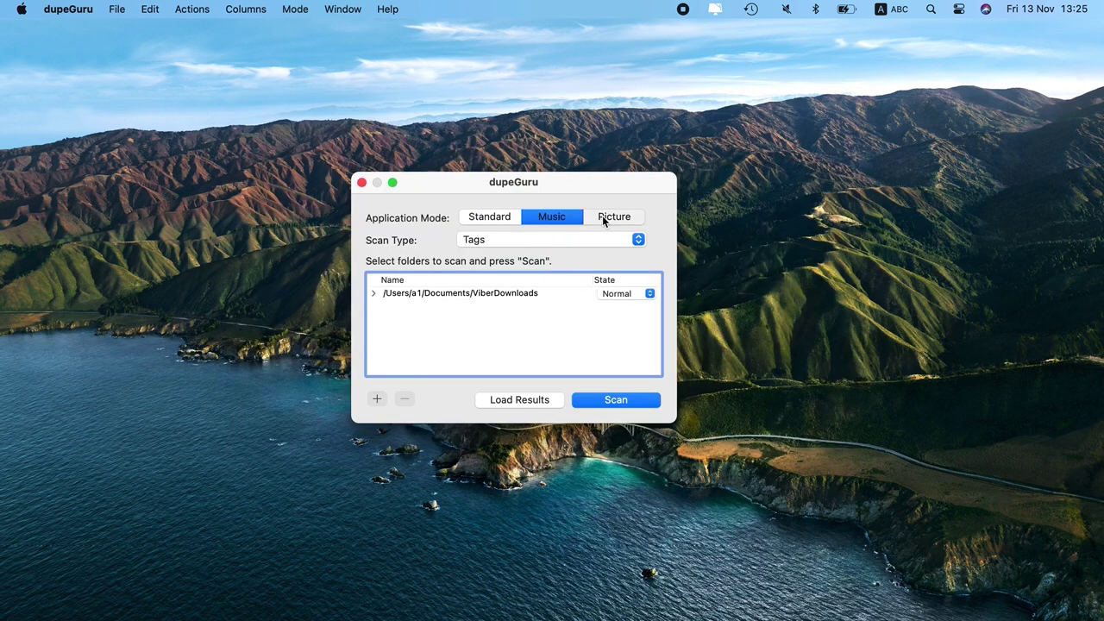
left_click(602, 216)
left_click(501, 217)
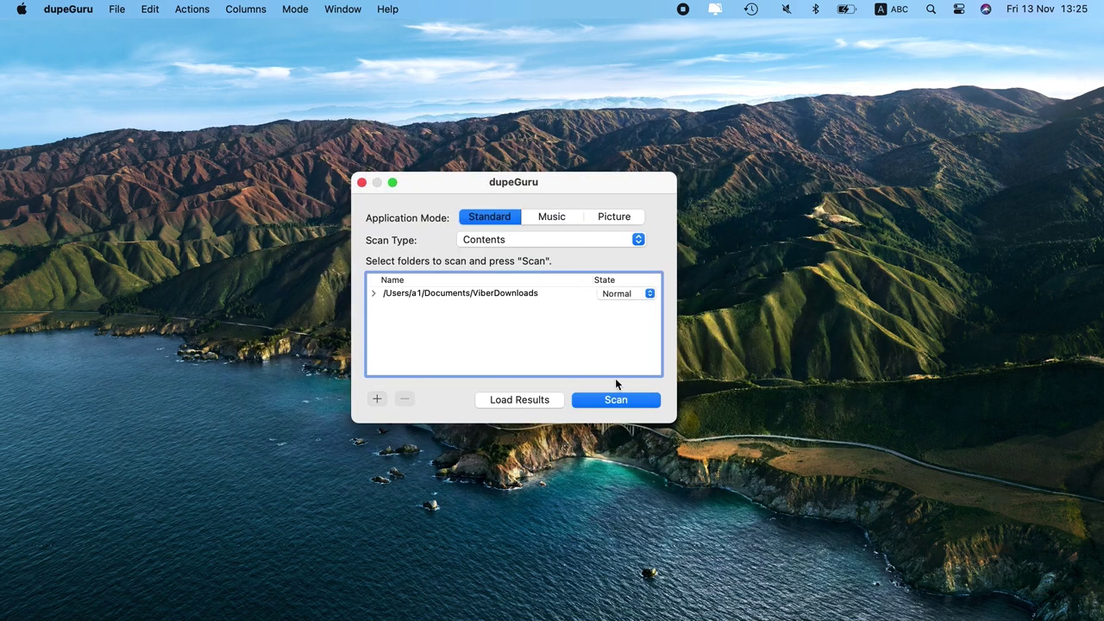
left_click(615, 401)
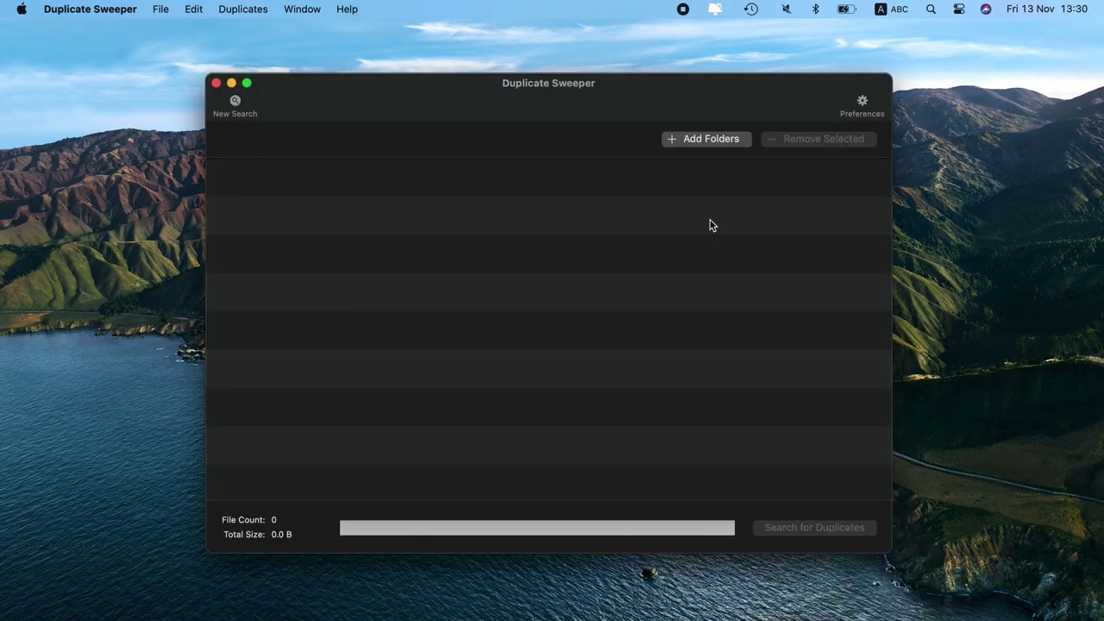
- Search ViberDownloads for duplicates and select all but the latest modified file in each group
left_click(688, 147)
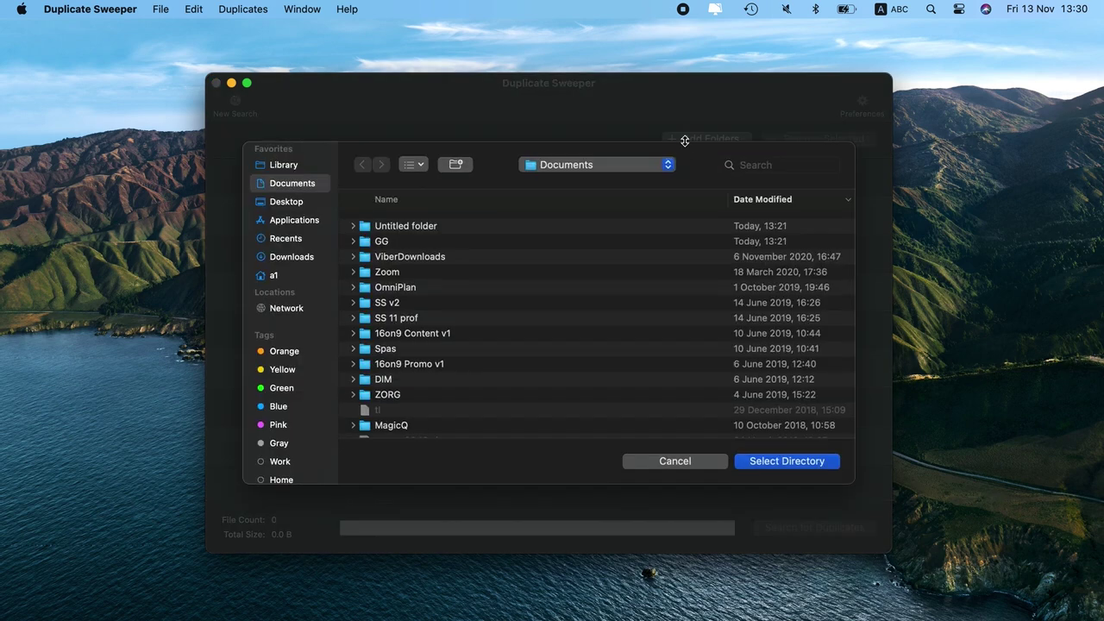
left_click(408, 258)
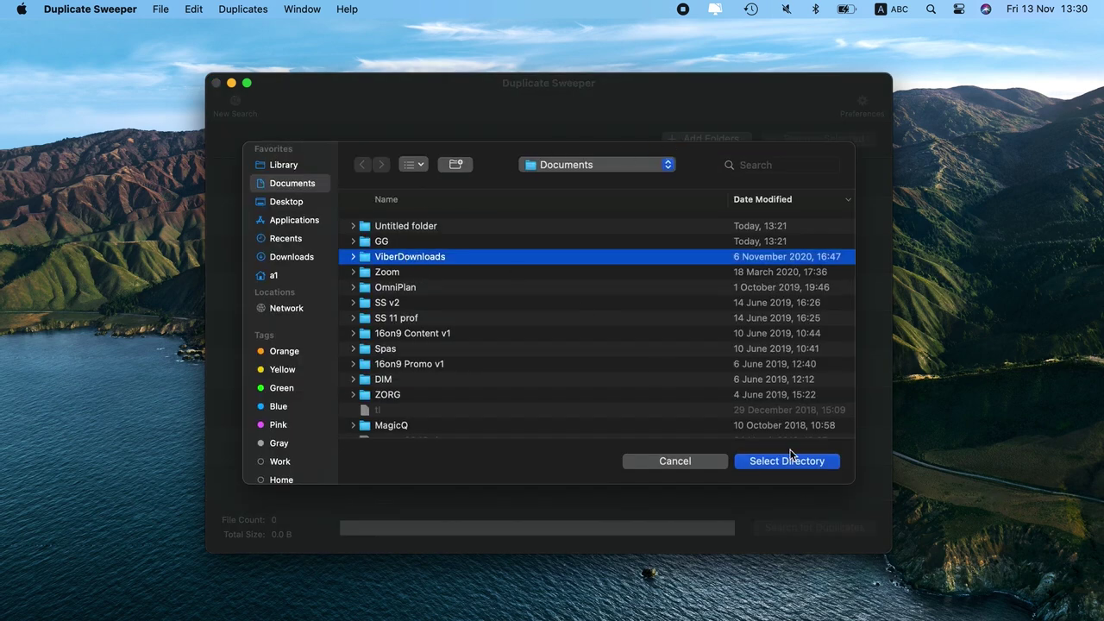
left_click(786, 461)
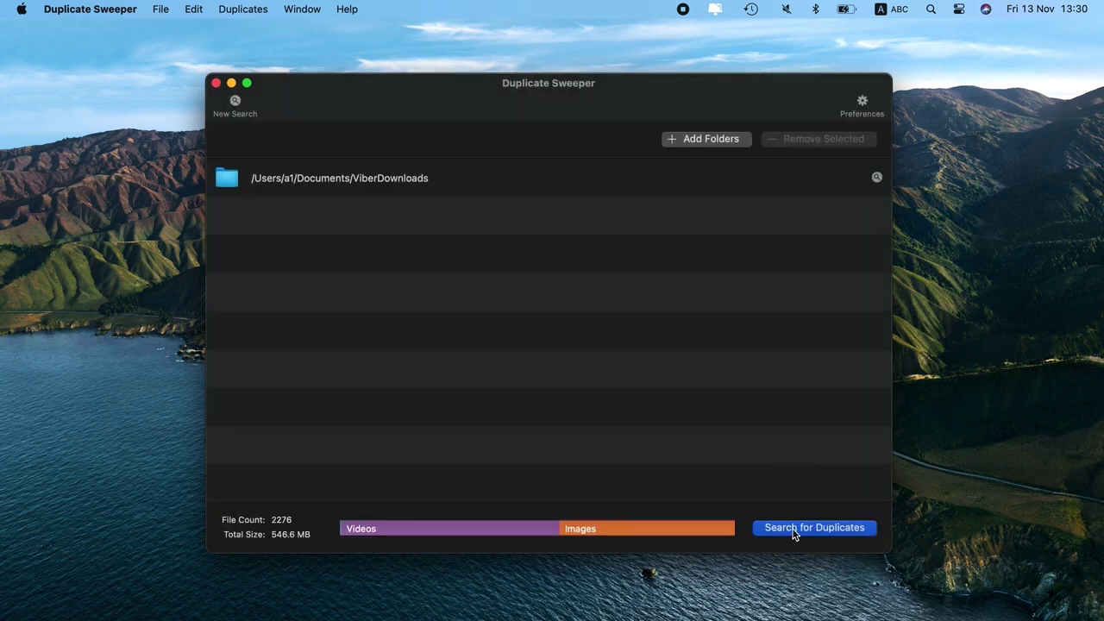
left_click(793, 528)
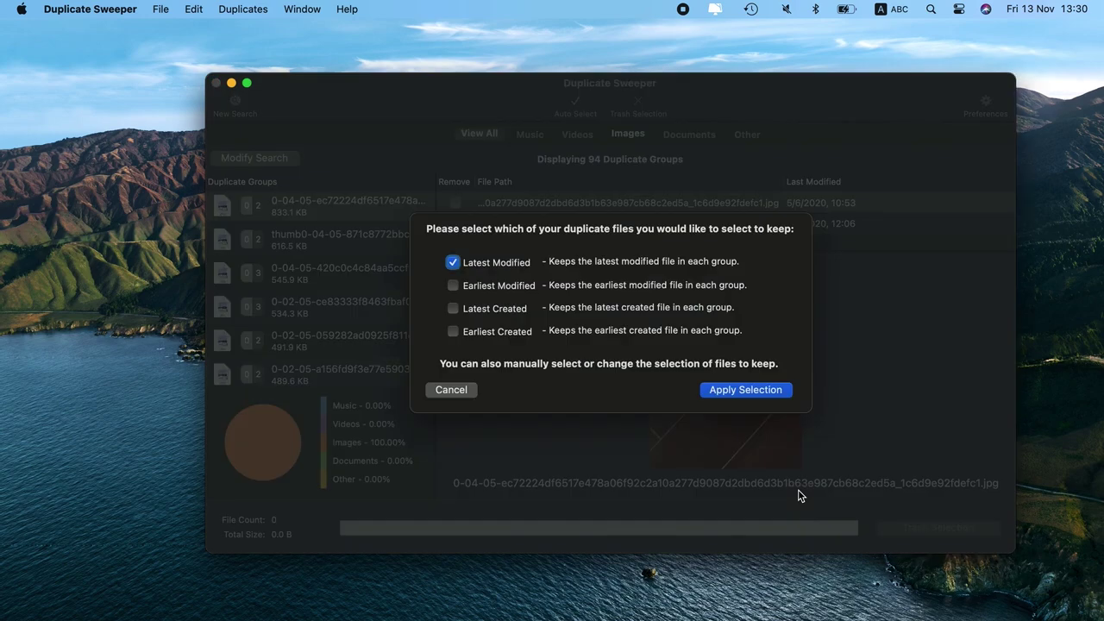
left_click(747, 390)
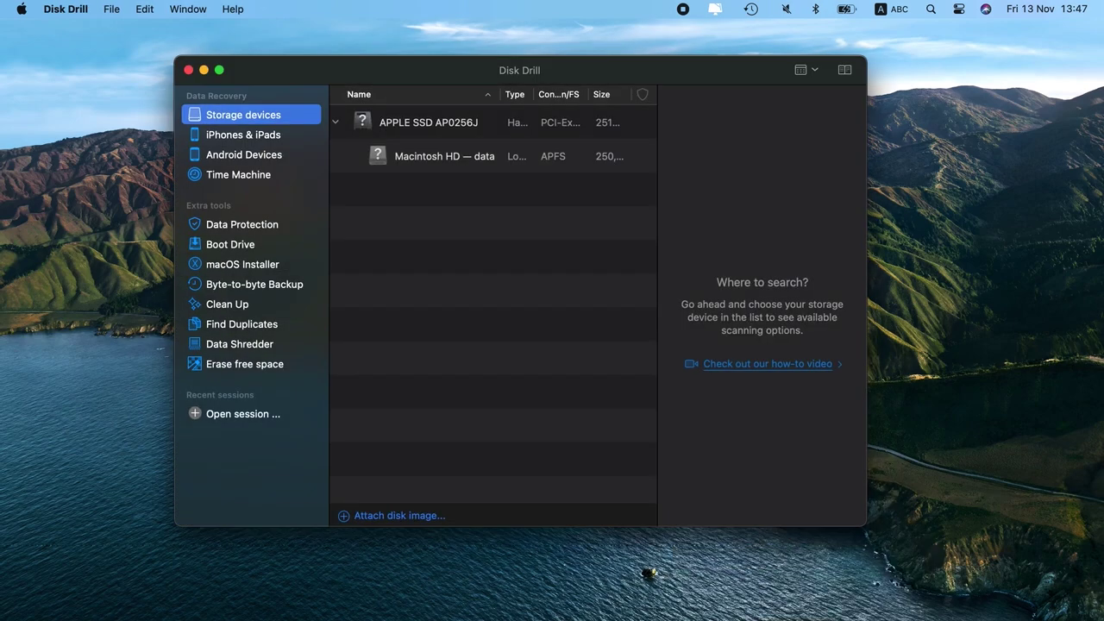
- Add the Documents/ViberDownloads folder to Disk Drill's duplicate finder
left_click(243, 324)
left_click(369, 517)
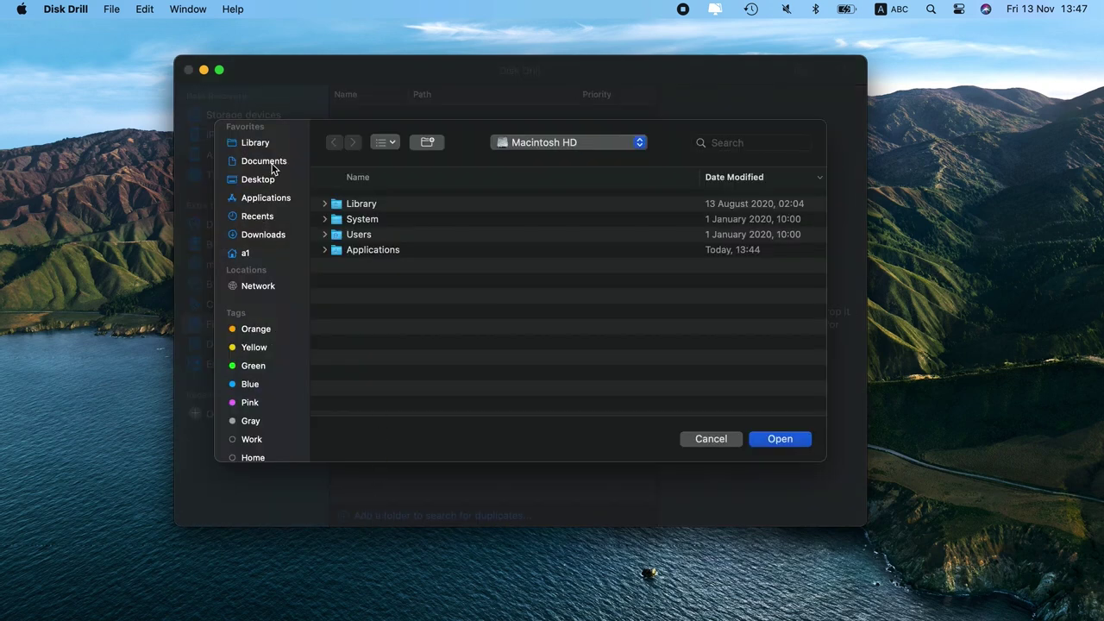
left_click(272, 163)
left_click(367, 234)
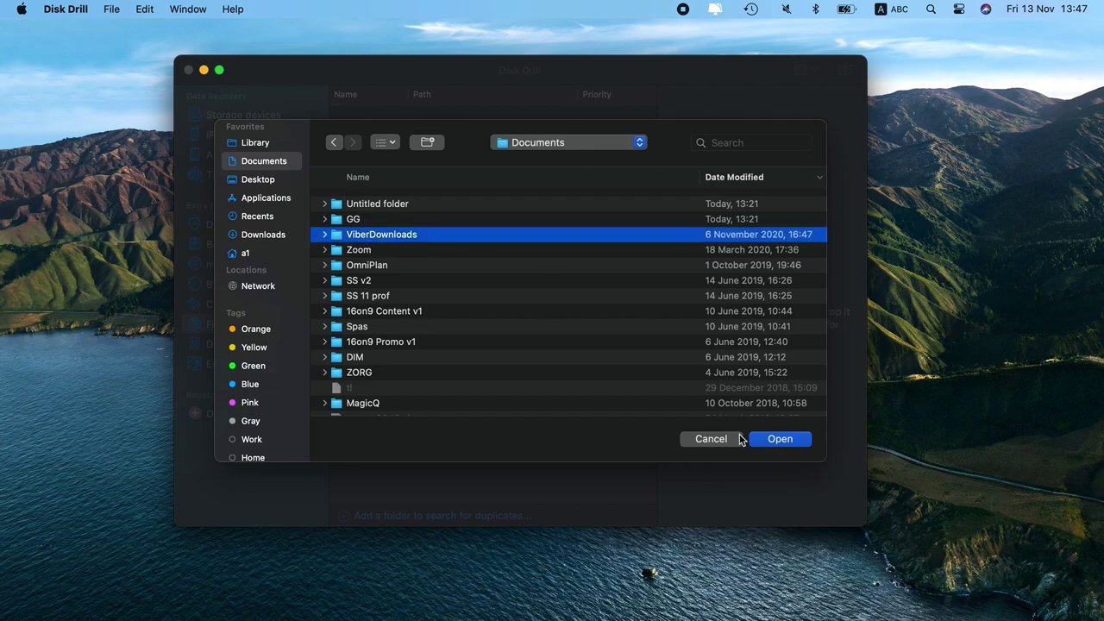
left_click(794, 445)
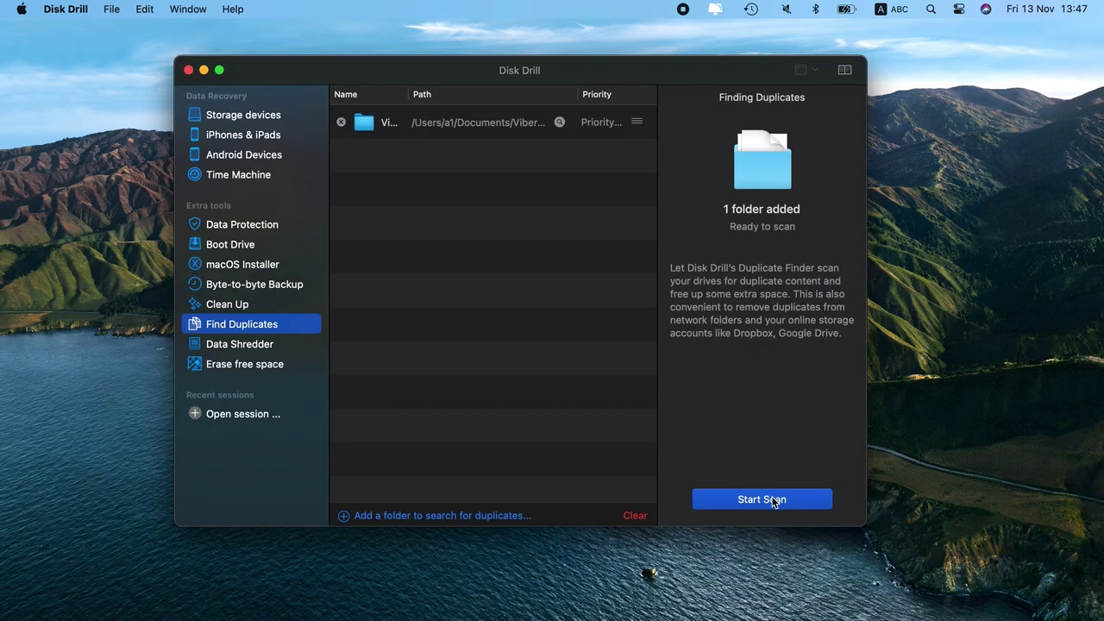
- Scan the folder and use Smart Select Auto to mark 77 of 146 duplicates
left_click(772, 499)
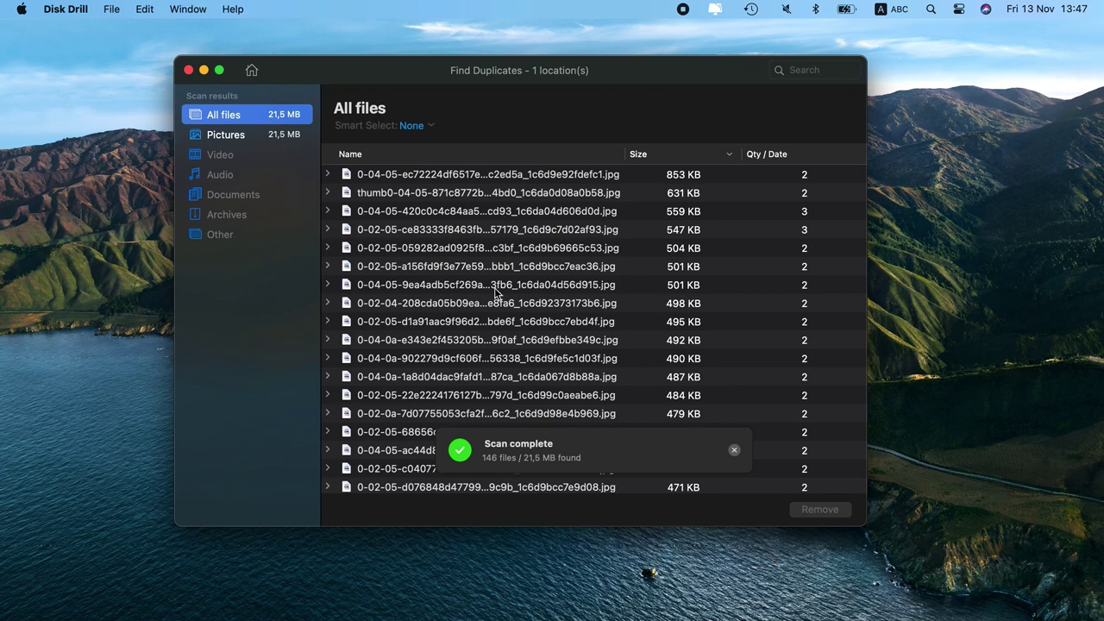
scroll(473, 249, "down", 10)
left_click(416, 126)
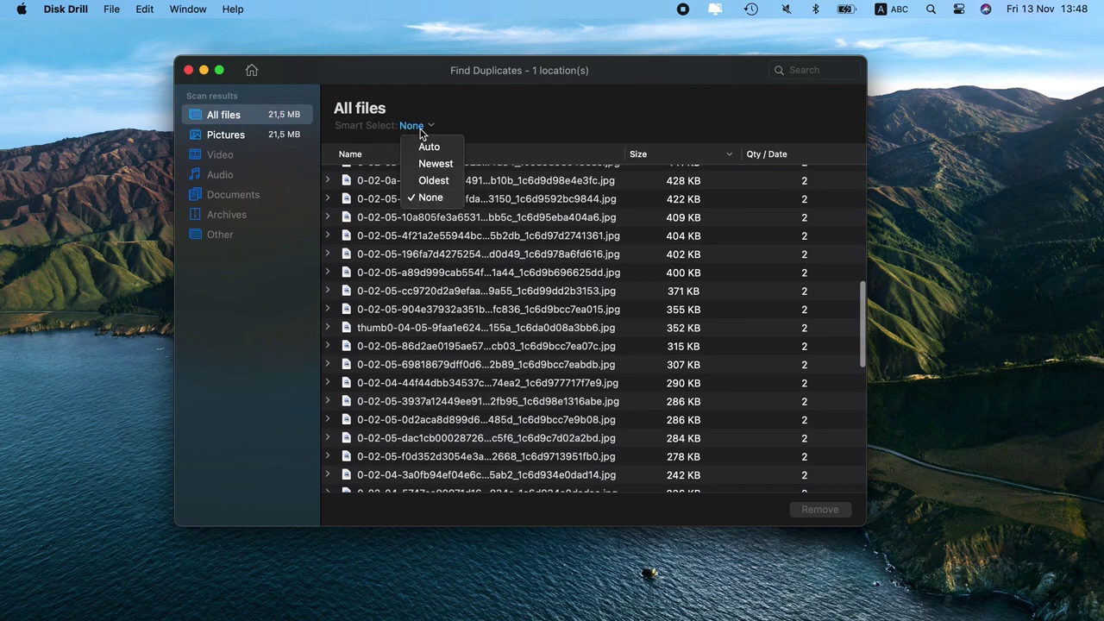
left_click(427, 147)
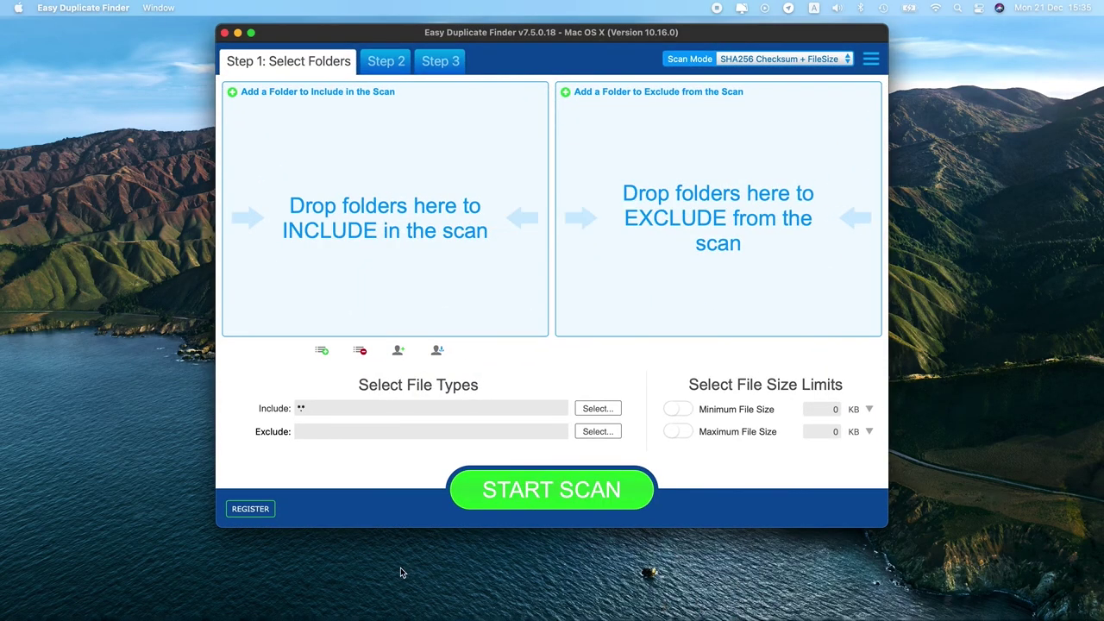
- Include the Downloads/photos folder and scan it, finding 27 duplicates among 570 files
left_click(343, 204)
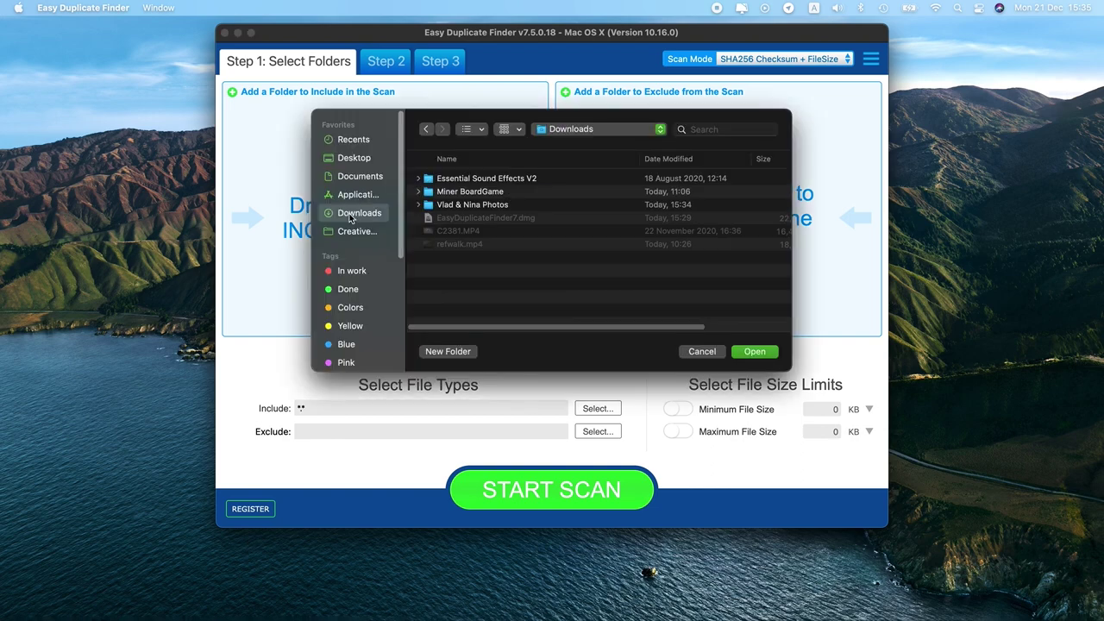
left_click(477, 205)
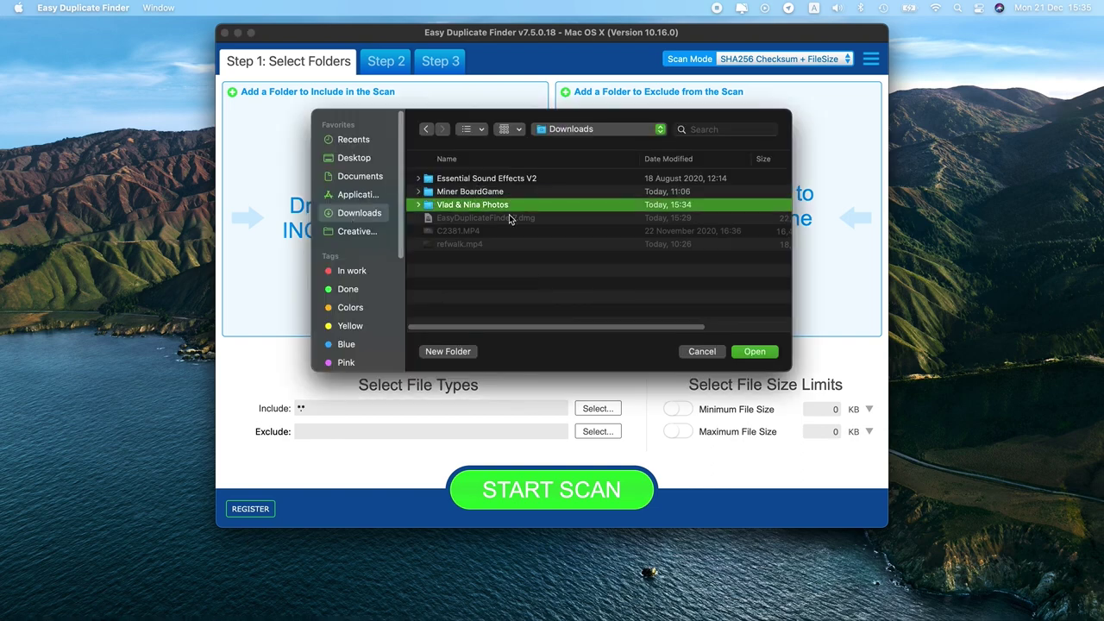
left_click(747, 352)
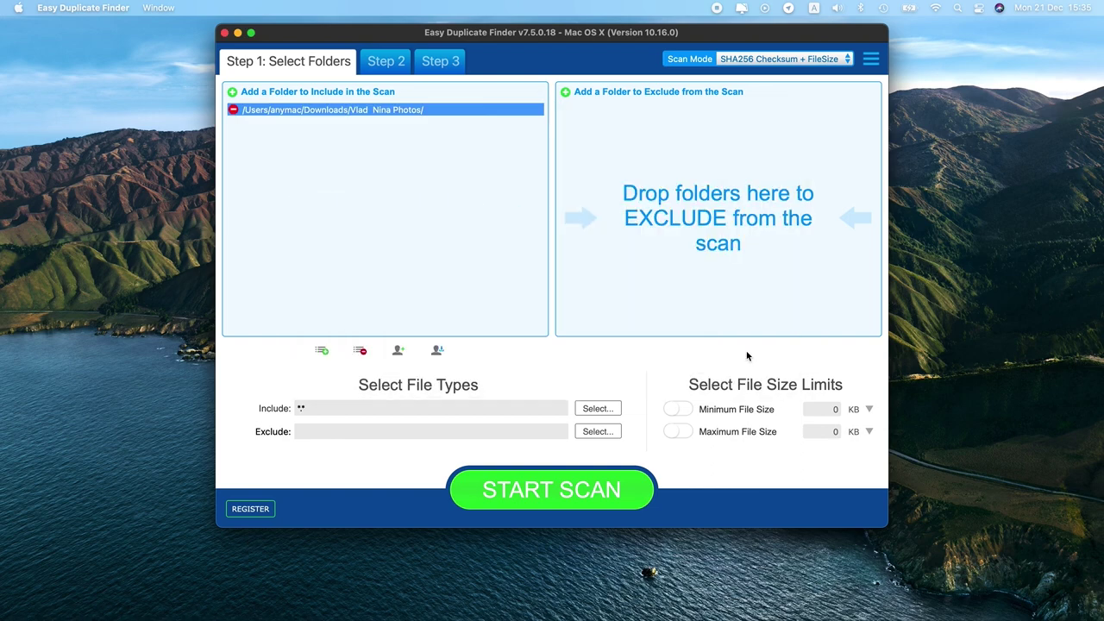
left_click(584, 472)
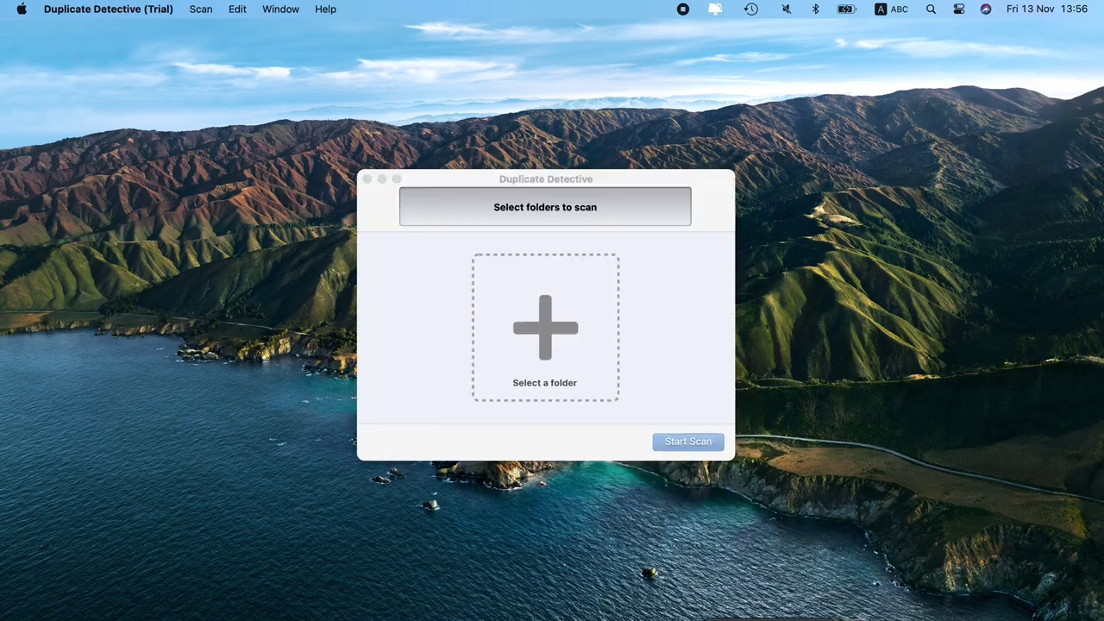
- Choose ViberDownloads as the folder to scan, then open Duplicate Detective's Preferences
left_click(521, 375)
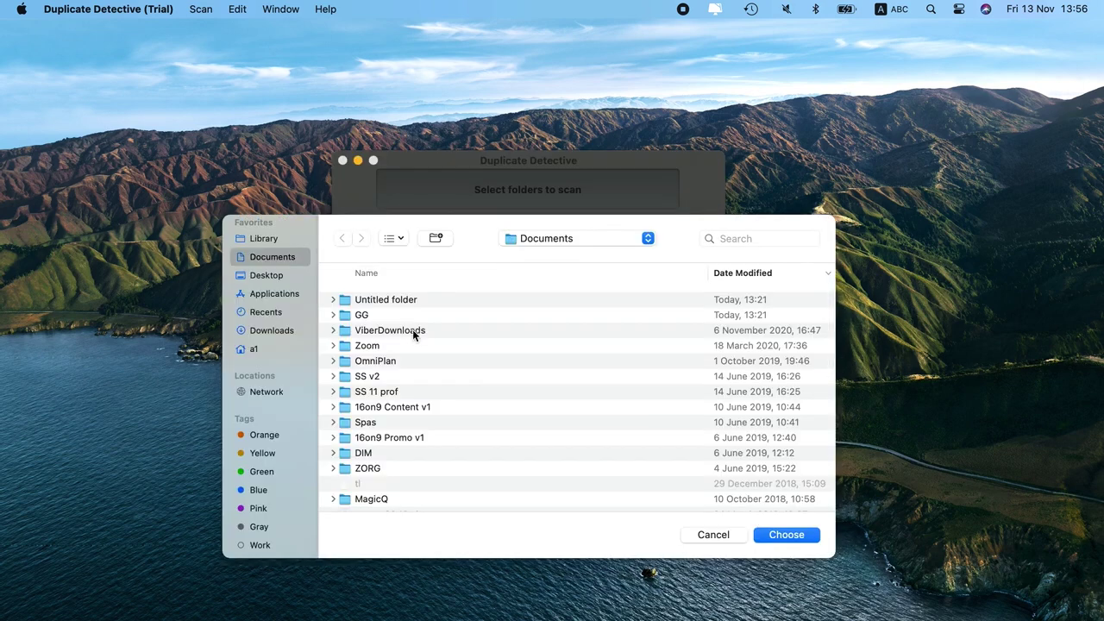
left_click(401, 330)
left_click(800, 536)
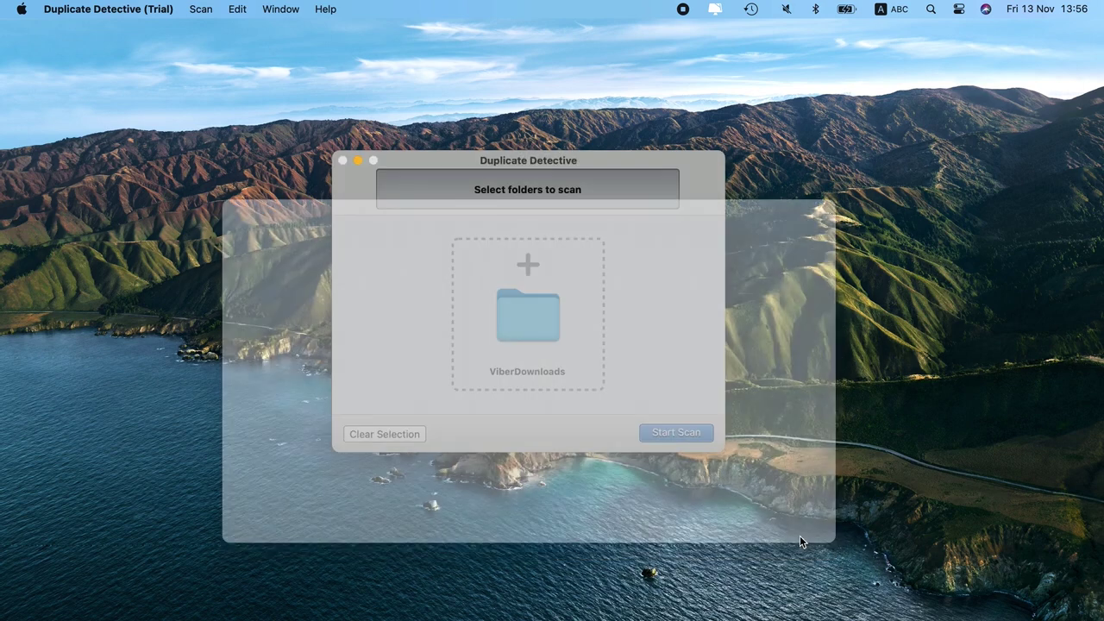
left_click(84, 17)
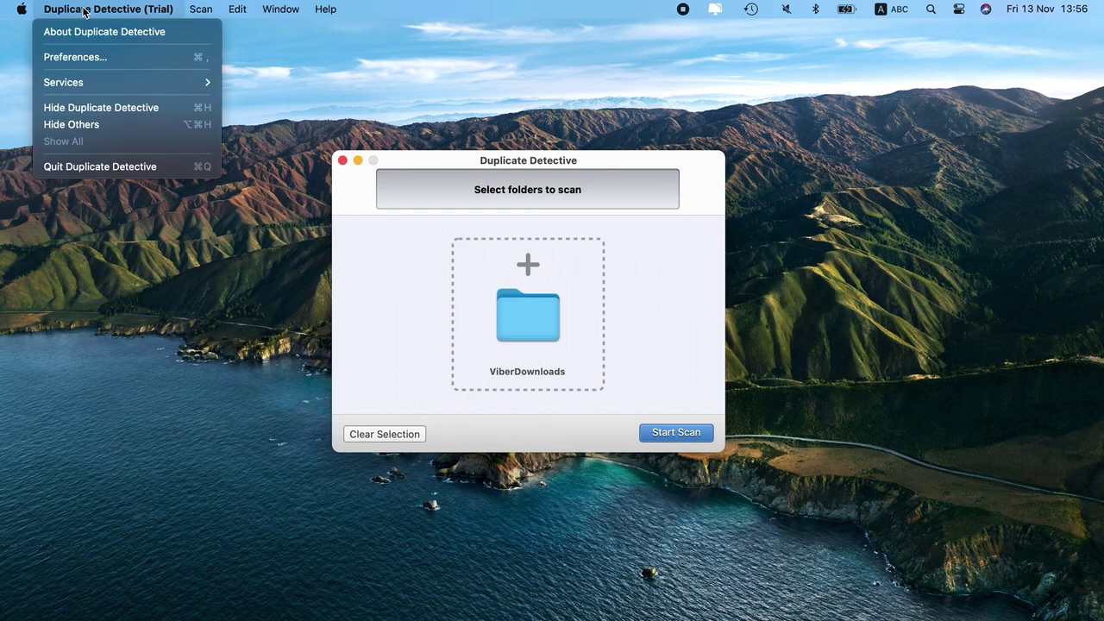
left_click(81, 55)
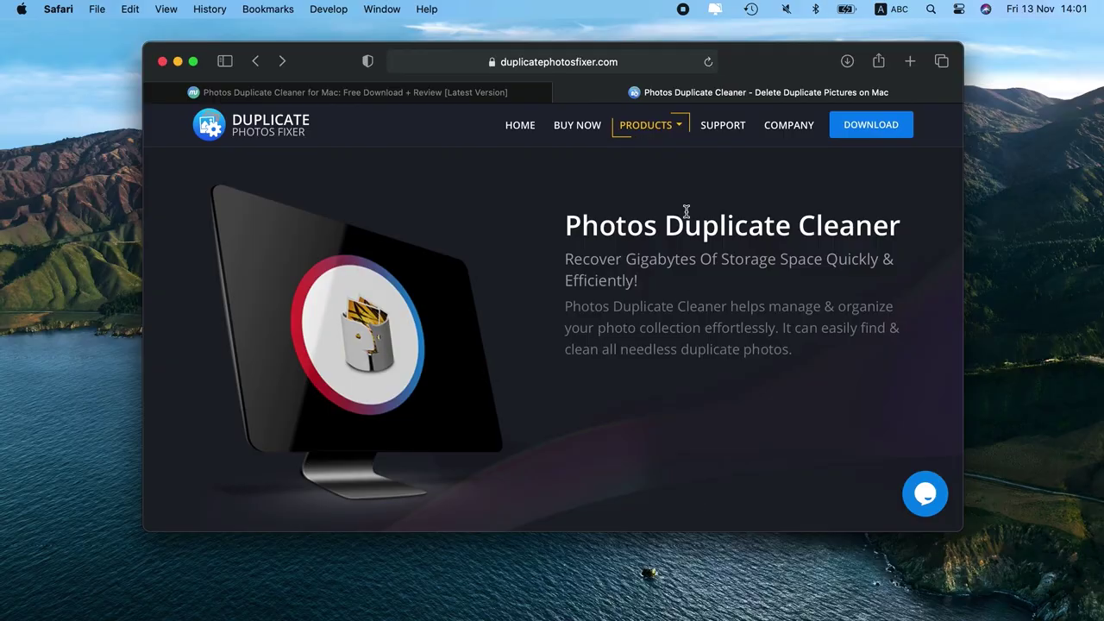
- Scroll the Photos Duplicate Cleaner page down to the footer, then minimize Safari
scroll(686, 211, "down", 10)
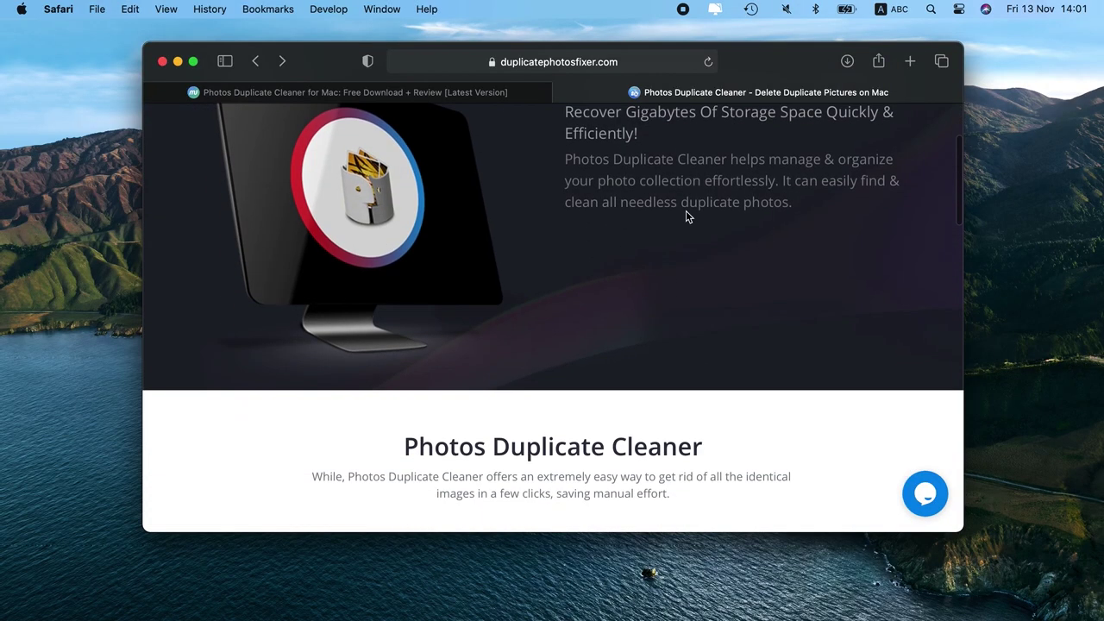
scroll(686, 216, "down", 1)
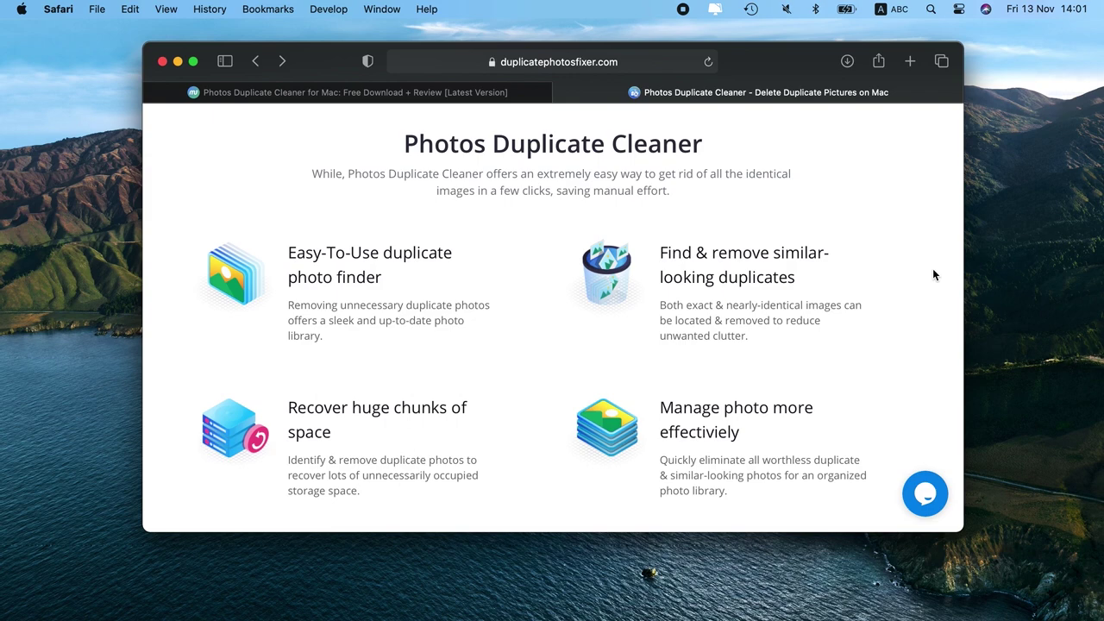
scroll(934, 274, "down", 8)
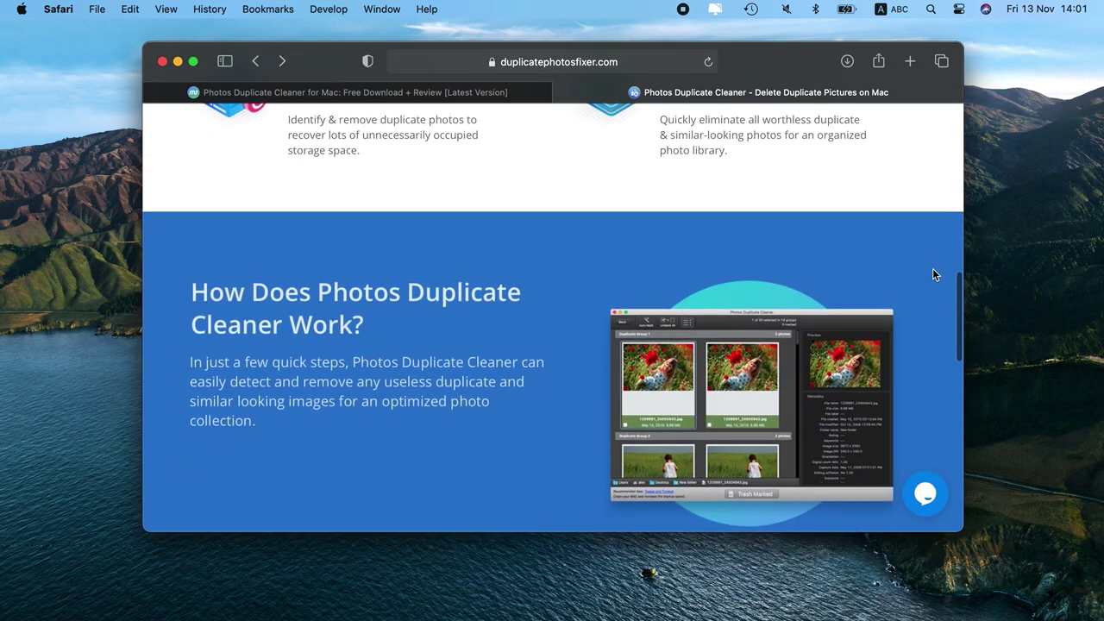
scroll(933, 274, "down", 3)
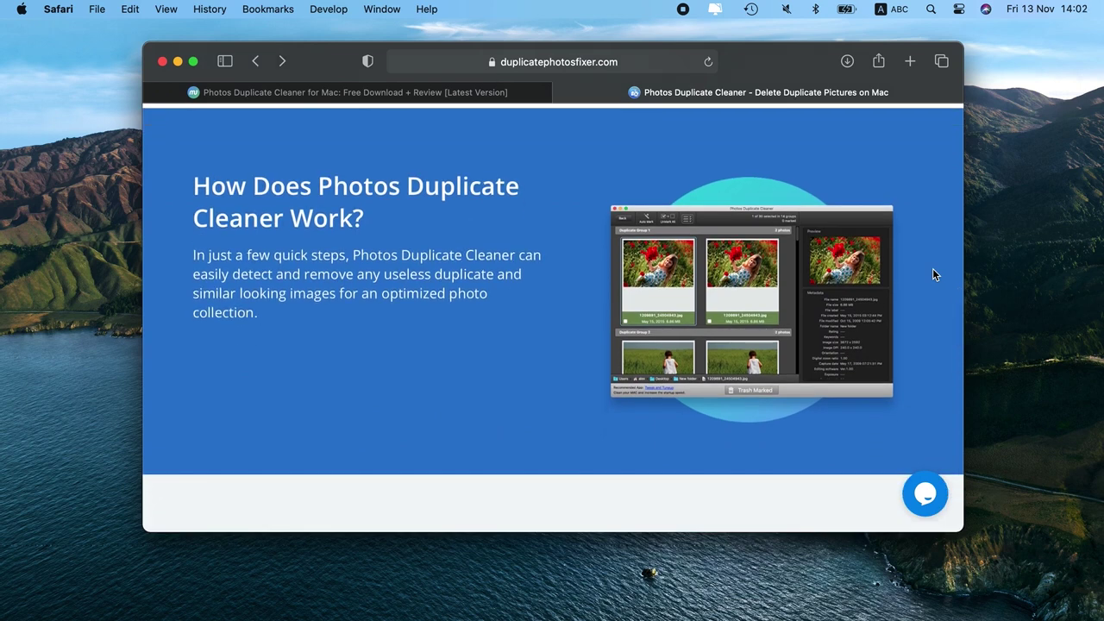
scroll(934, 274, "down", 7)
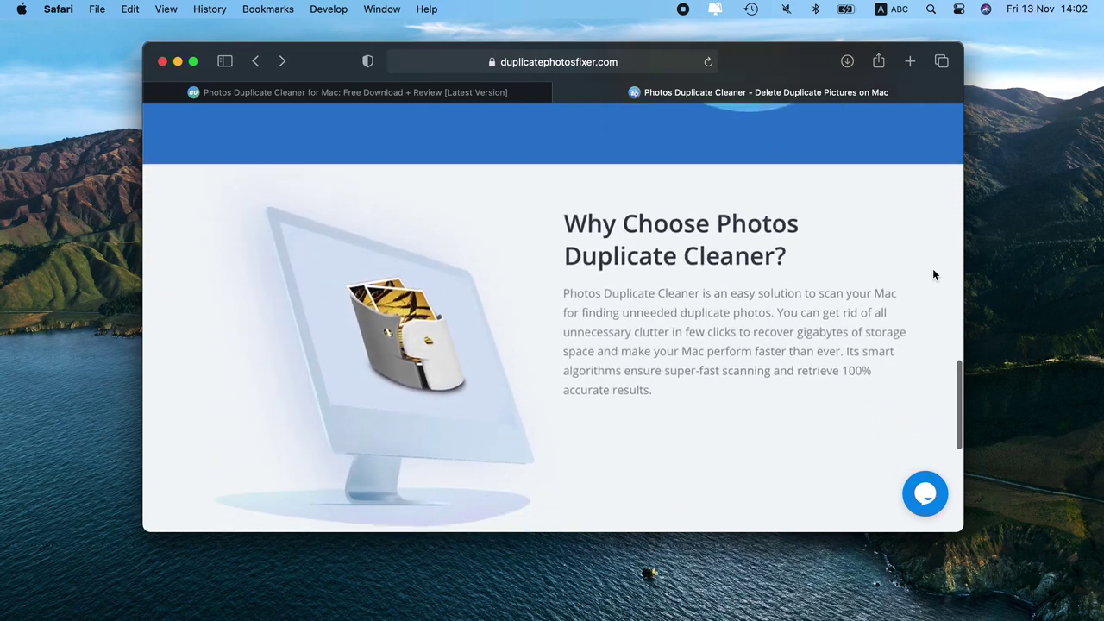
scroll(932, 274, "down", 1)
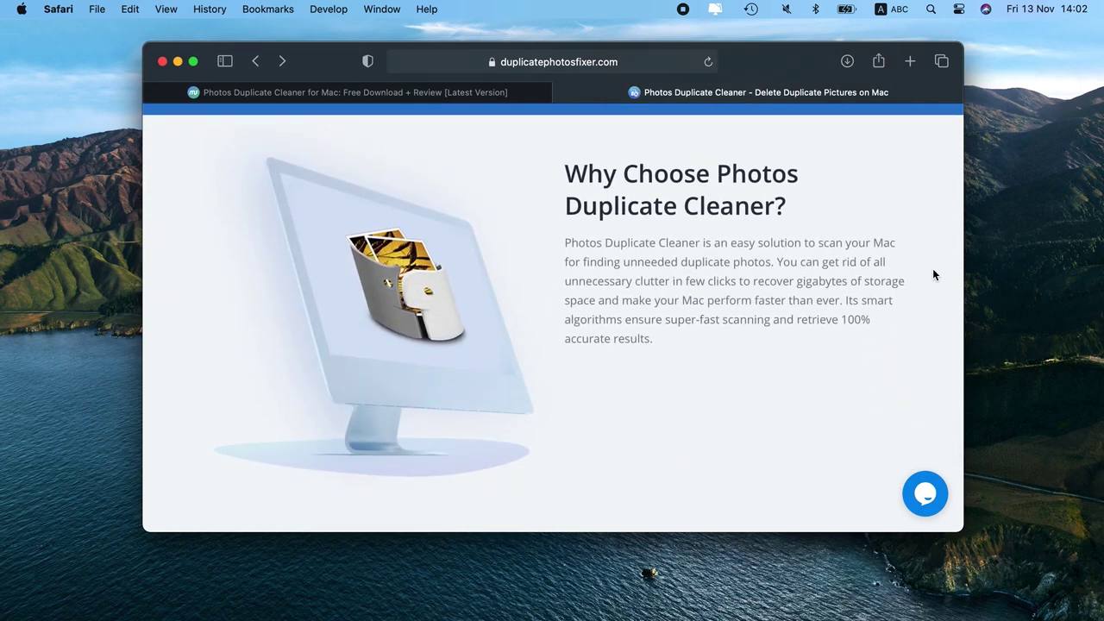
scroll(932, 275, "down", 7)
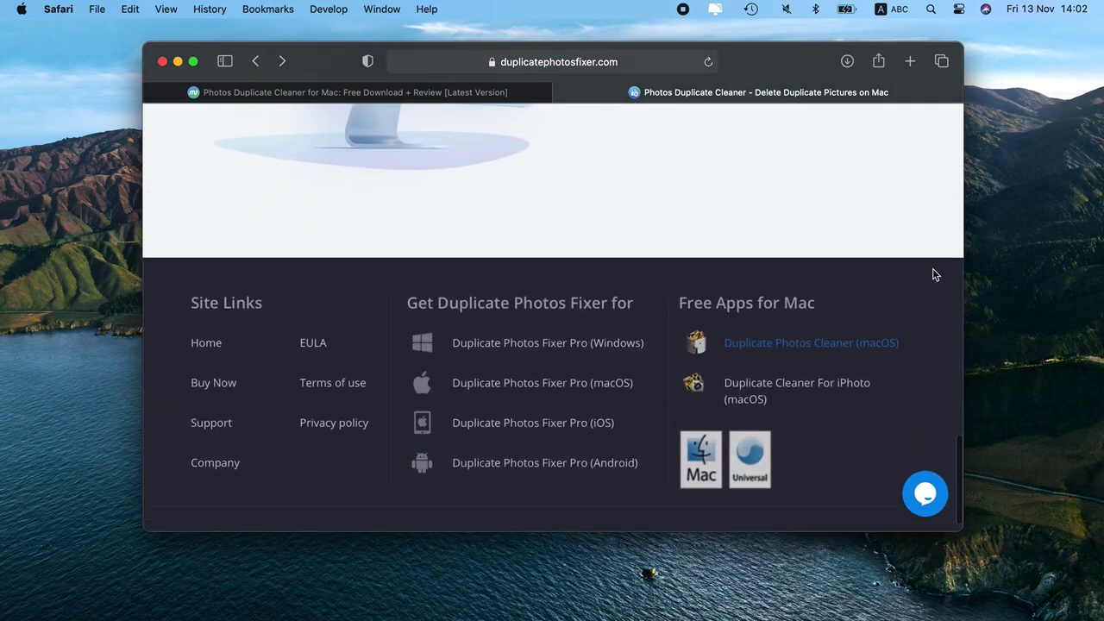
left_click(176, 61)
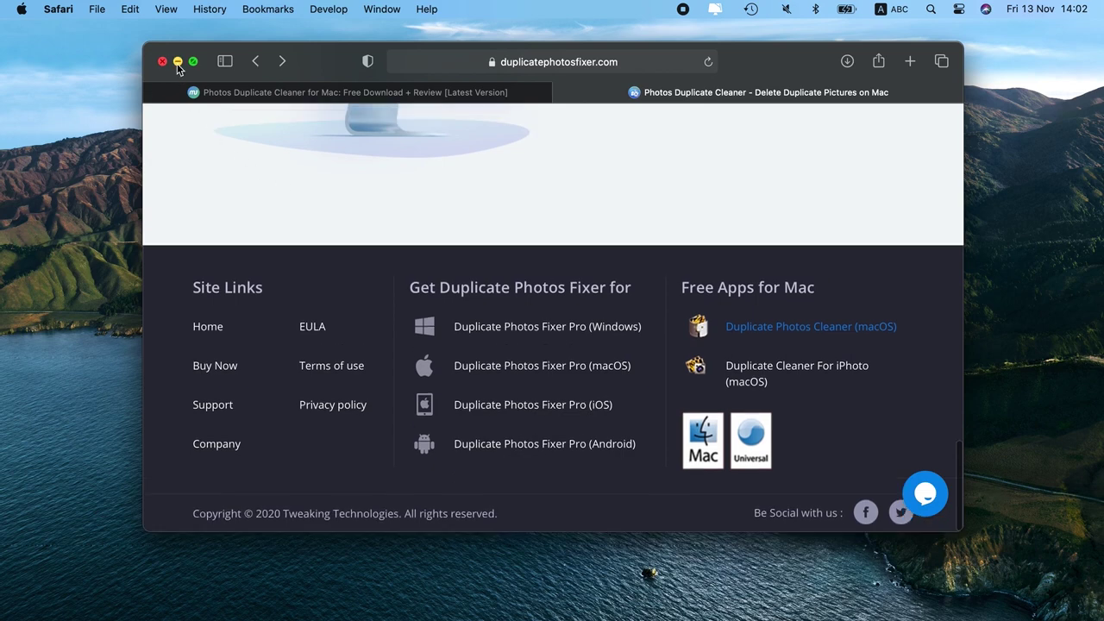